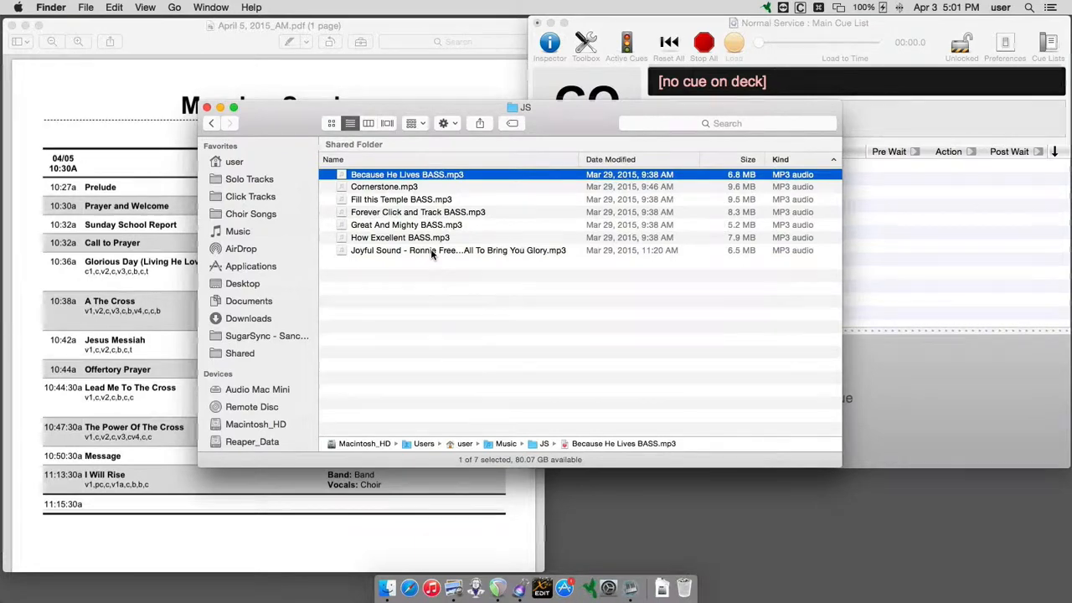
Select all seven MP3 files in the JS folder and show Keyboard Maestro's macro list
left_click(432, 253, "shift")
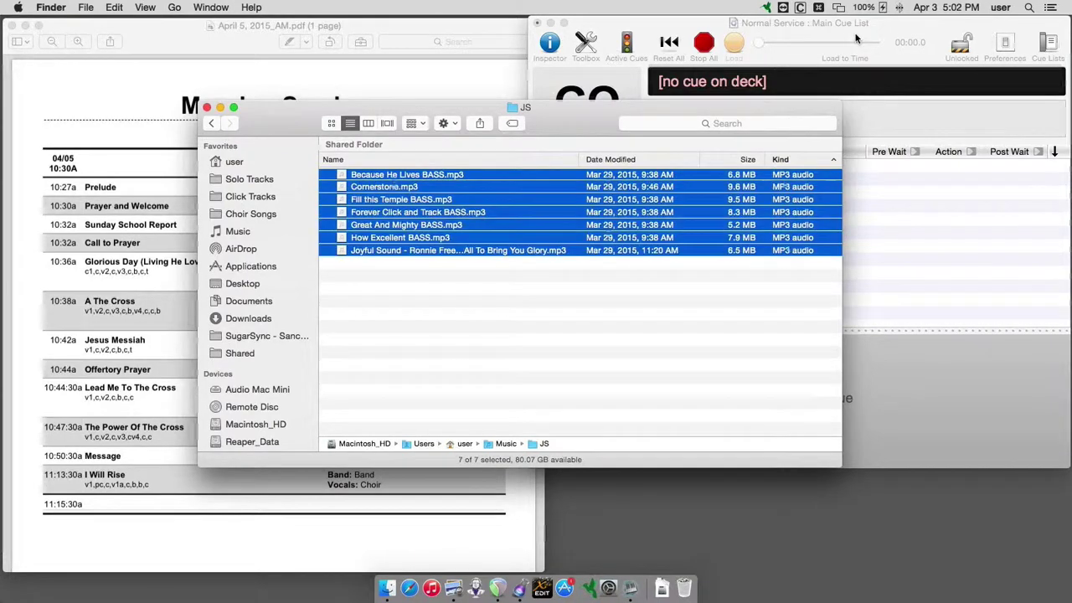
left_click(820, 8)
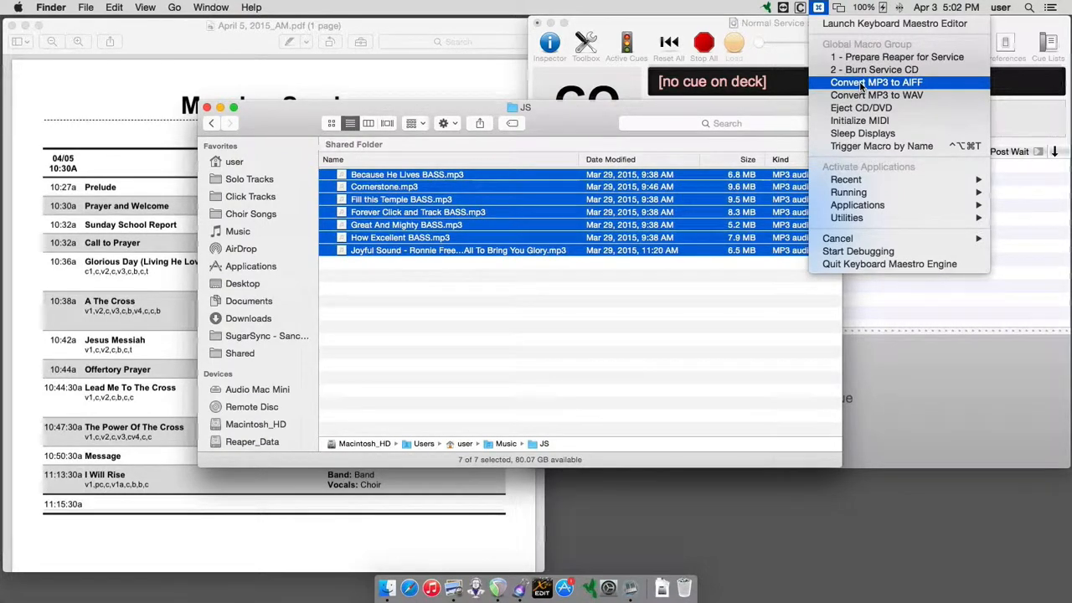
Run the Convert MP3 to AIFF macro so AIFF versions fill the JS folder
left_click(861, 82)
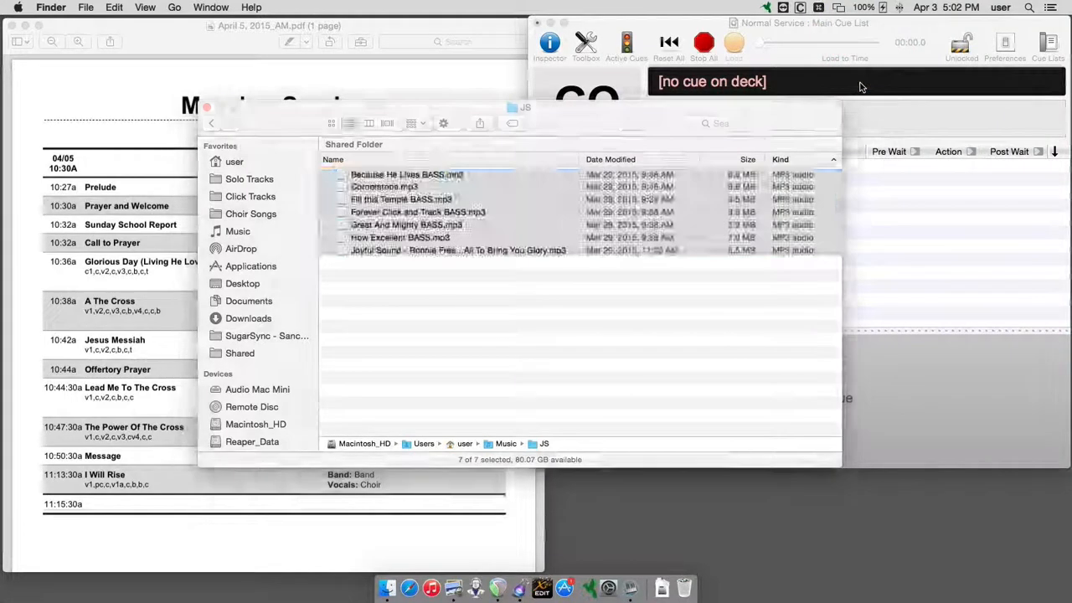